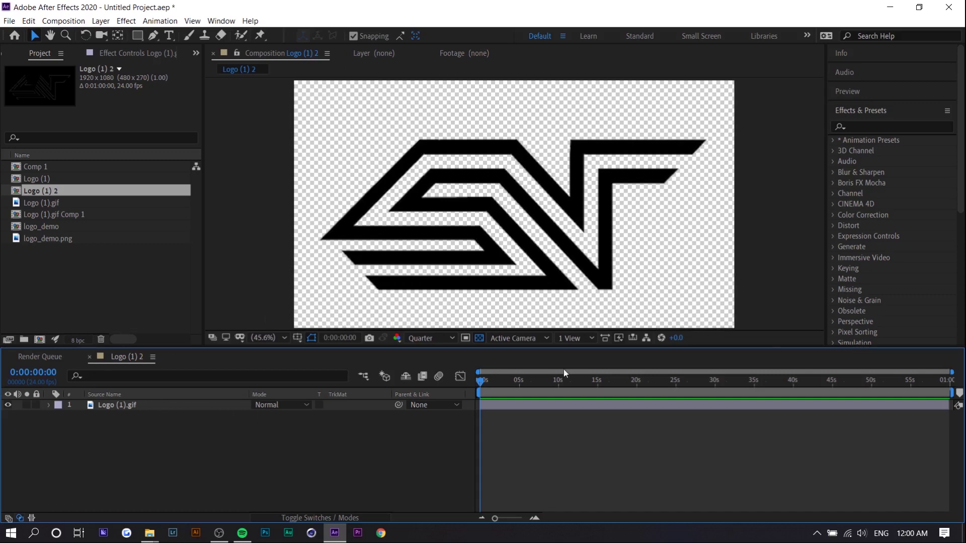
Step: Scale the logo layer down to 56%
click(162, 406)
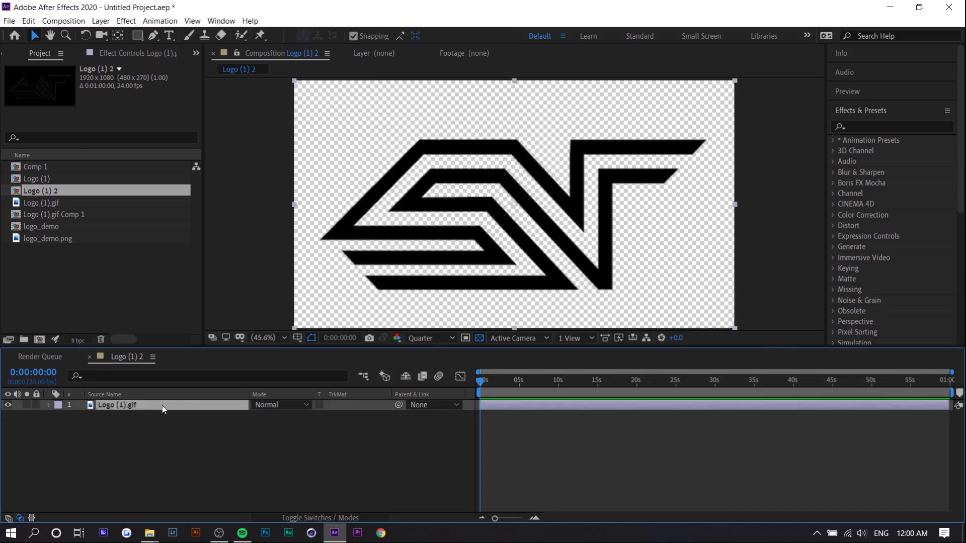
key(s)
drag(275, 419, 253, 418)
click(501, 427)
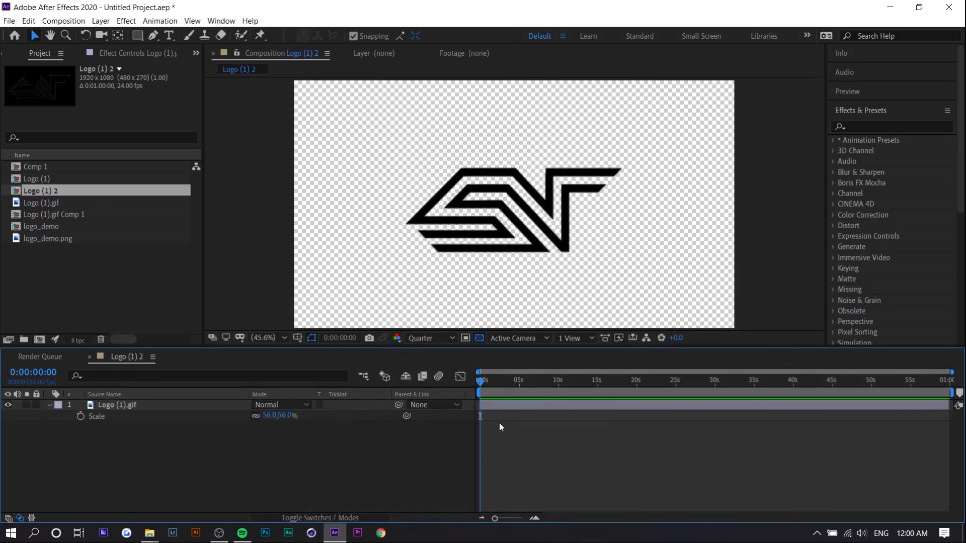
Step: Pre-compose the logo layer into a new precomp, 'Logo (1).gif Comp 2'
right_click(131, 414)
click(188, 349)
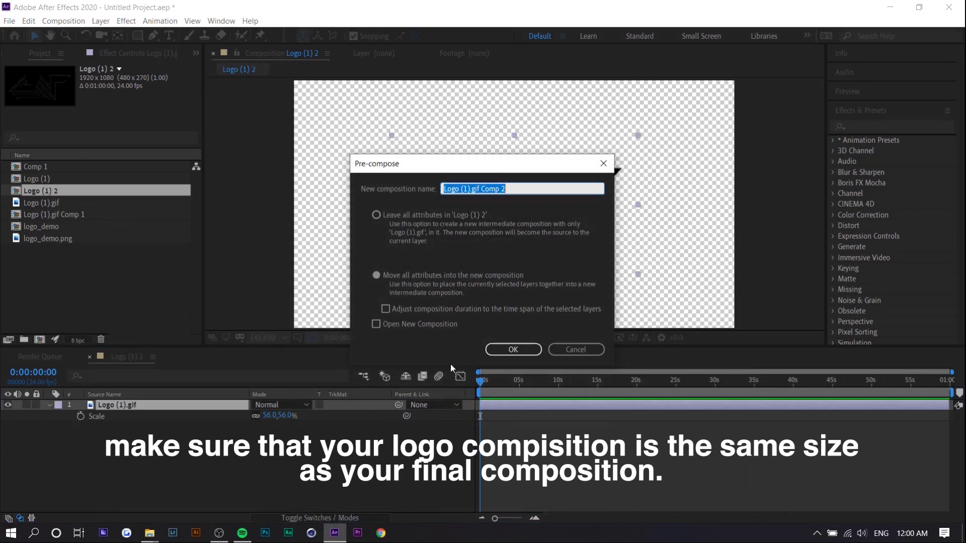
click(513, 349)
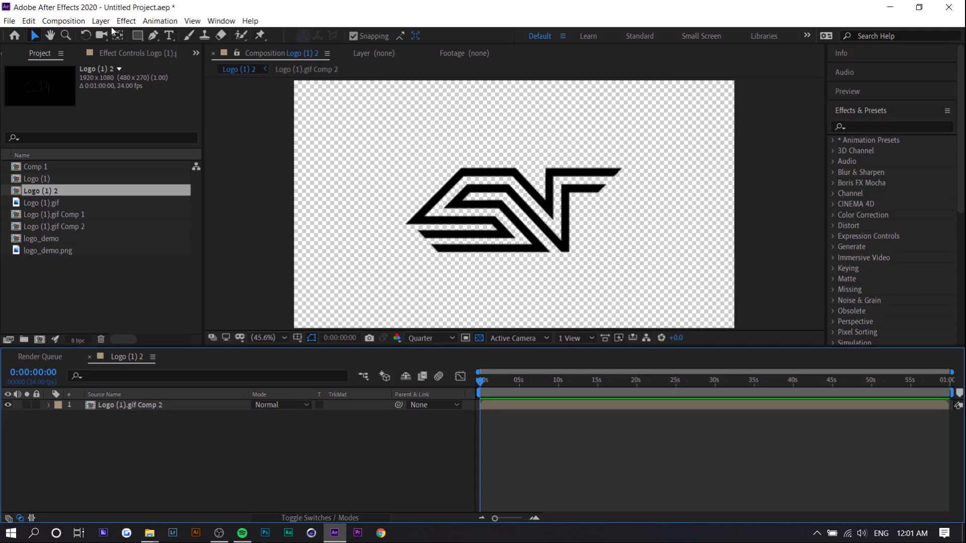
Step: Auto-trace the precomposed logo into masks and search the effects list for 'saber'
click(127, 408)
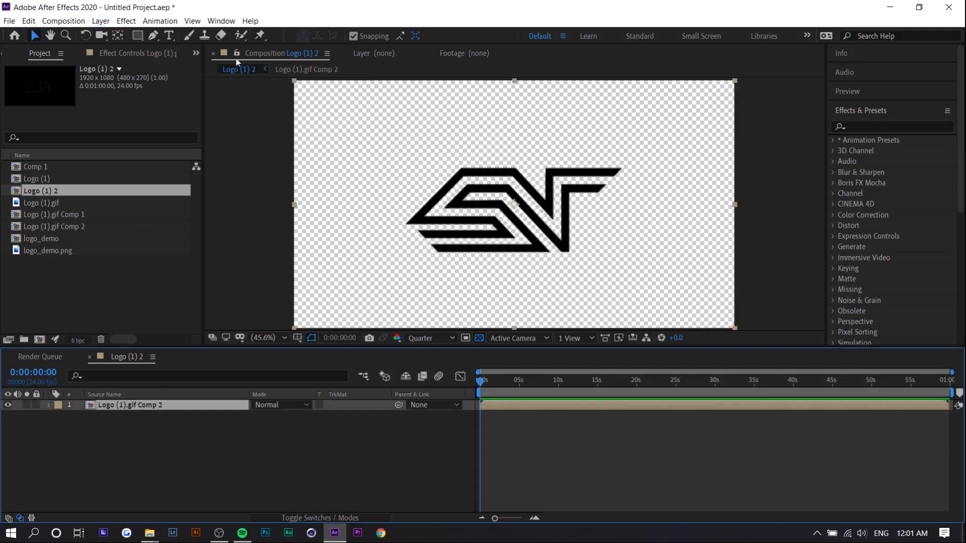
click(100, 21)
click(126, 369)
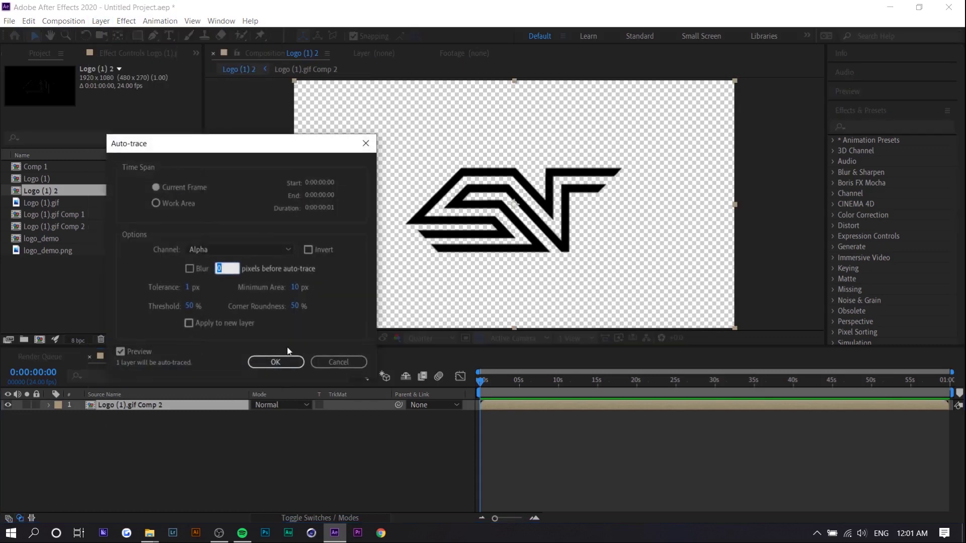
click(276, 360)
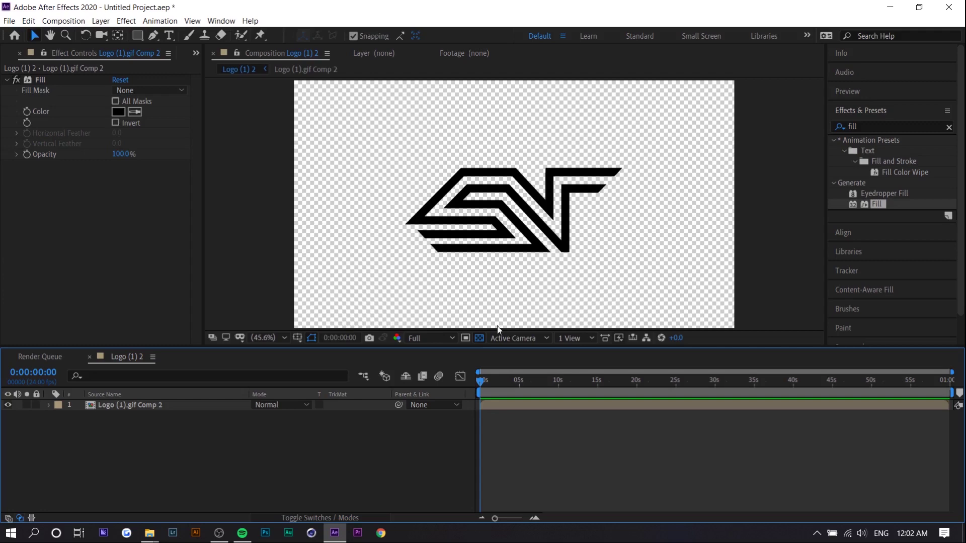
click(871, 128)
text(saber)
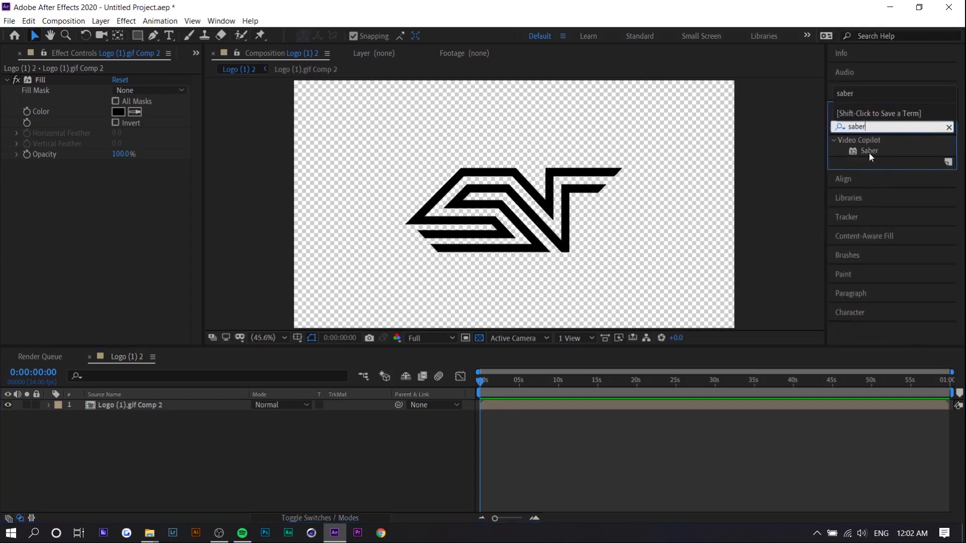
Step: Apply Saber to the logo layer with Core Type set to Layer Masks
drag(868, 152, 104, 405)
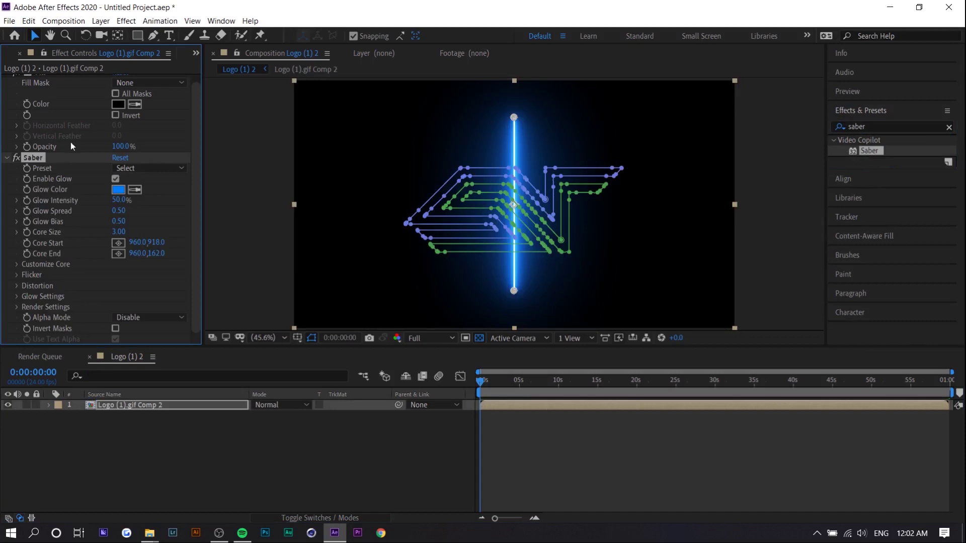
scroll(29, 178, up, 1)
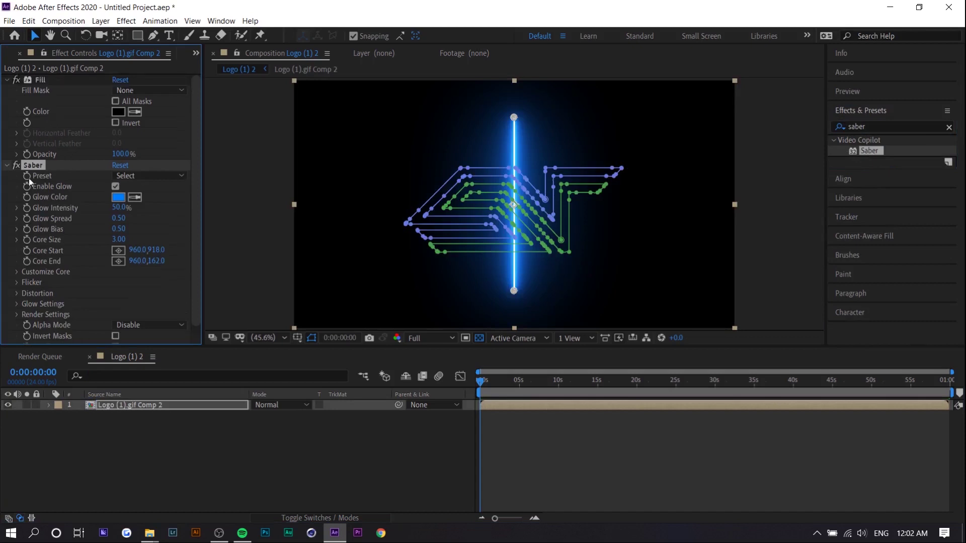
click(17, 274)
scroll(107, 285, down, 5)
click(123, 193)
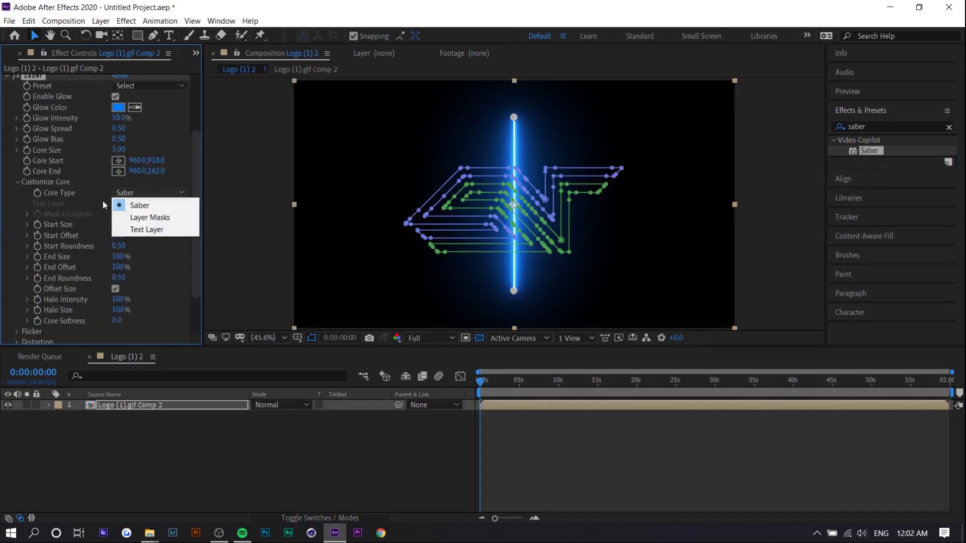
click(133, 218)
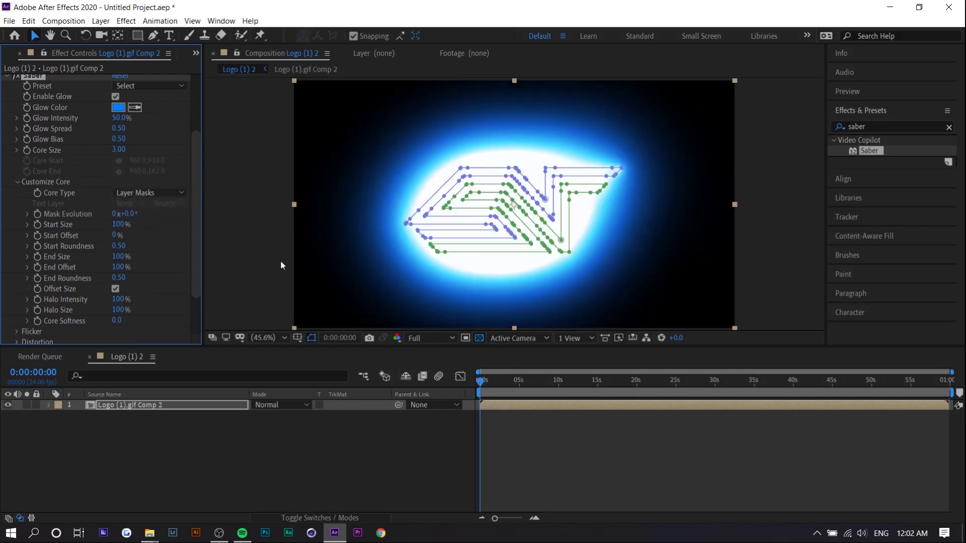
Step: Switch the Saber preset to Hot after trying GhostBuster
click(150, 85)
click(151, 211)
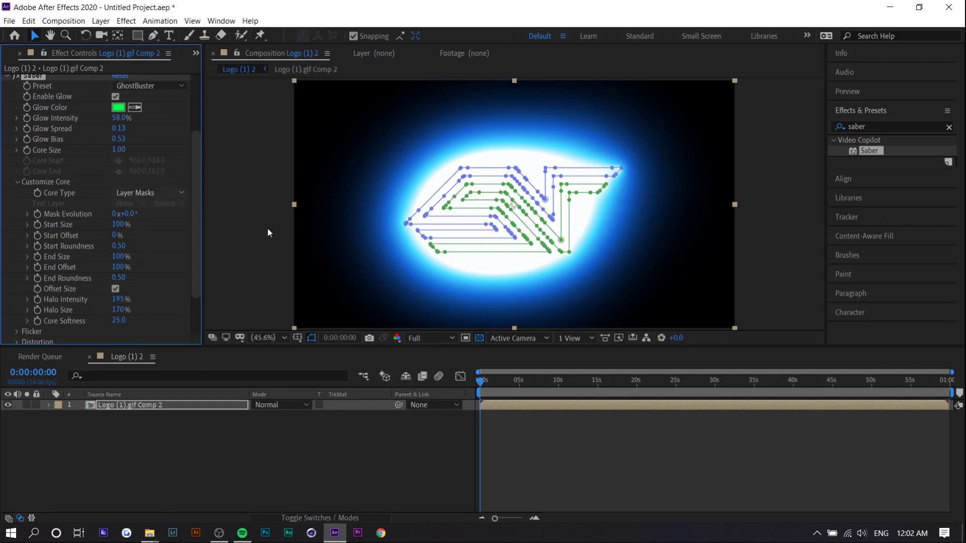
click(176, 88)
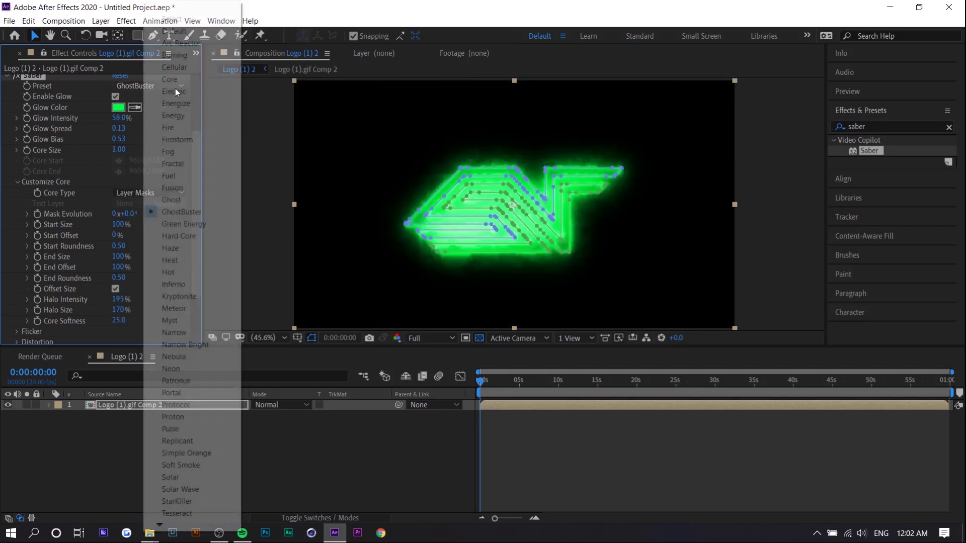
click(185, 272)
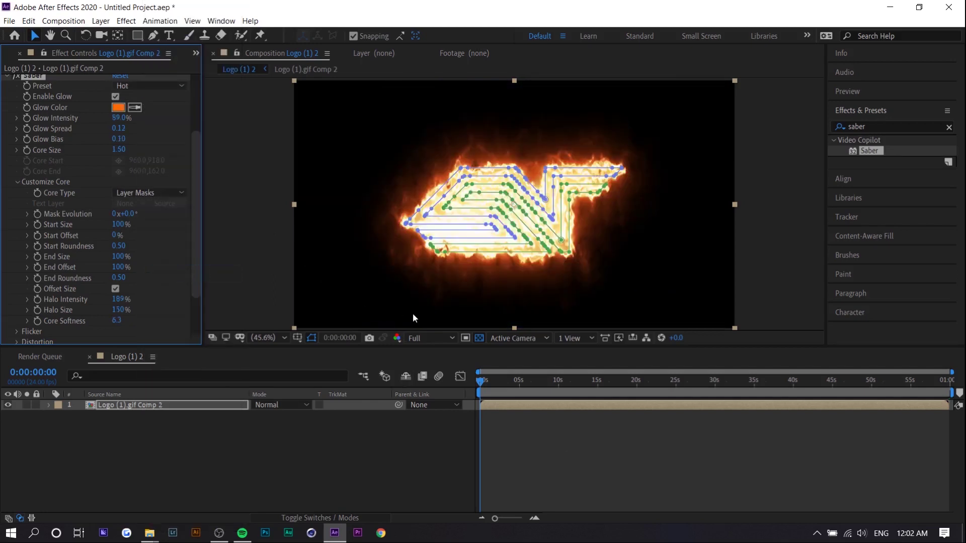
Step: Set the preview resolution to Quarter with the Saber effect selected
click(568, 481)
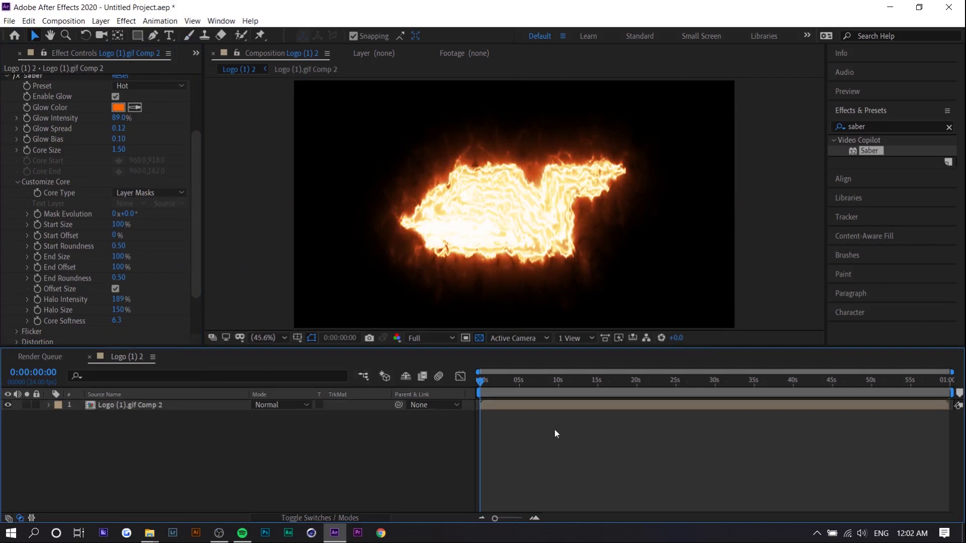
click(105, 305)
click(421, 340)
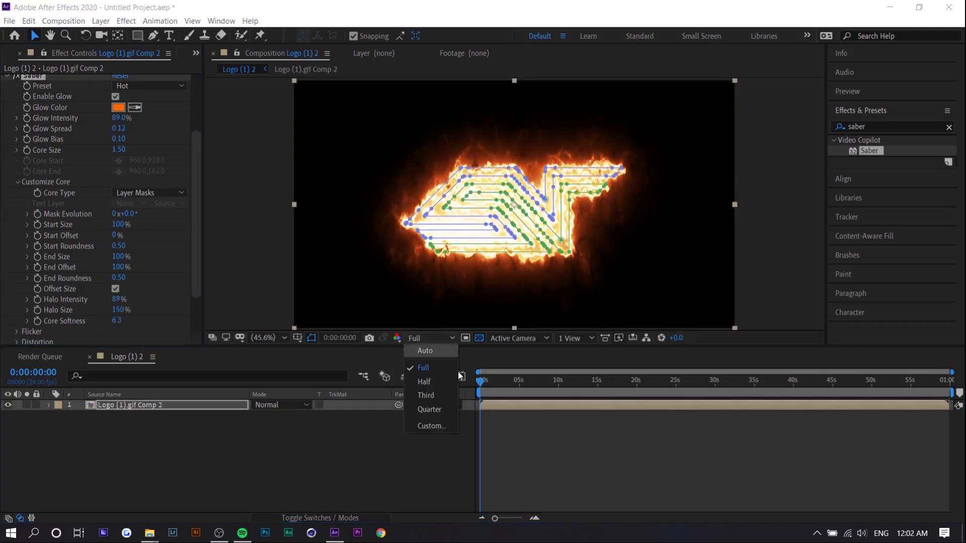
click(429, 410)
Step: Raise Halo Intensity to 125% and set Halo Size to about 960%
click(588, 457)
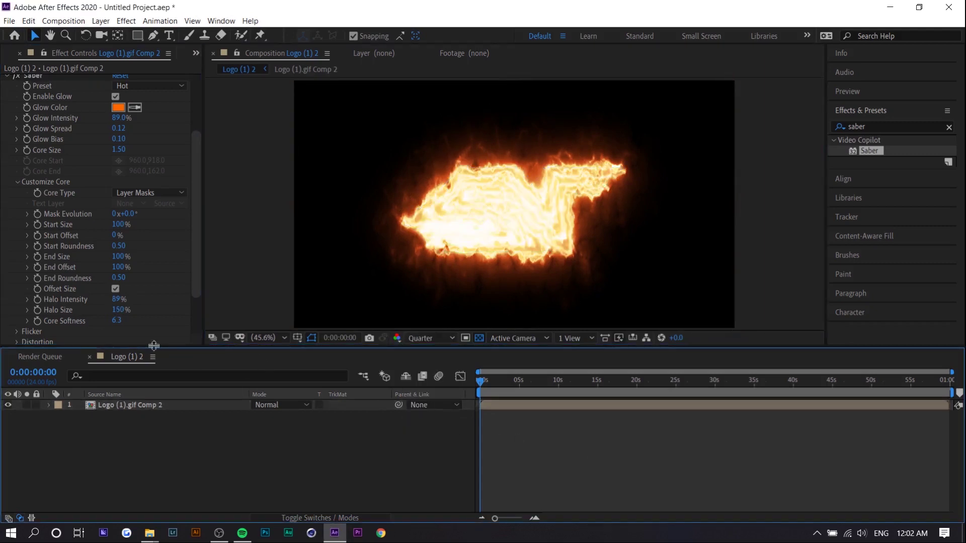
drag(115, 299, 120, 315)
click(119, 310)
text(1000)
key(Return)
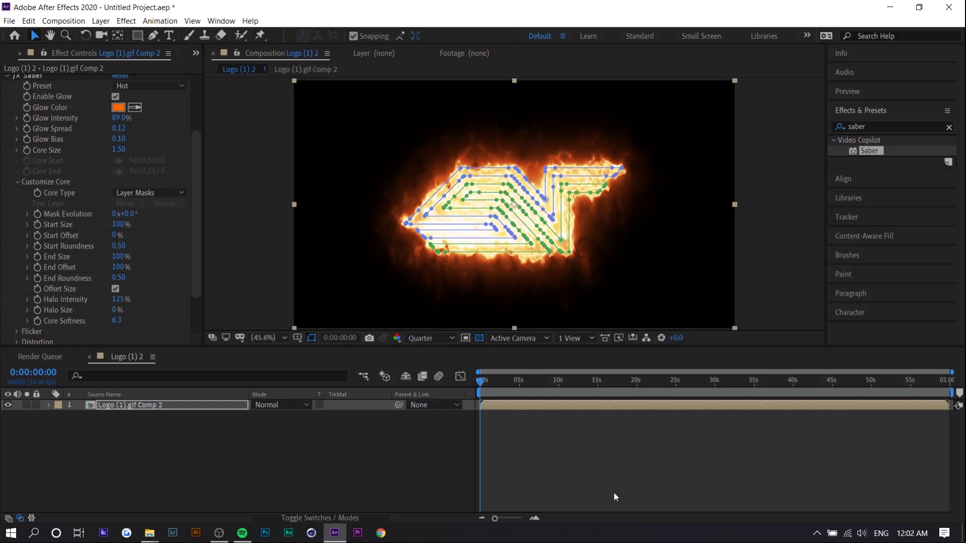
click(119, 310)
text(0)
key(Return)
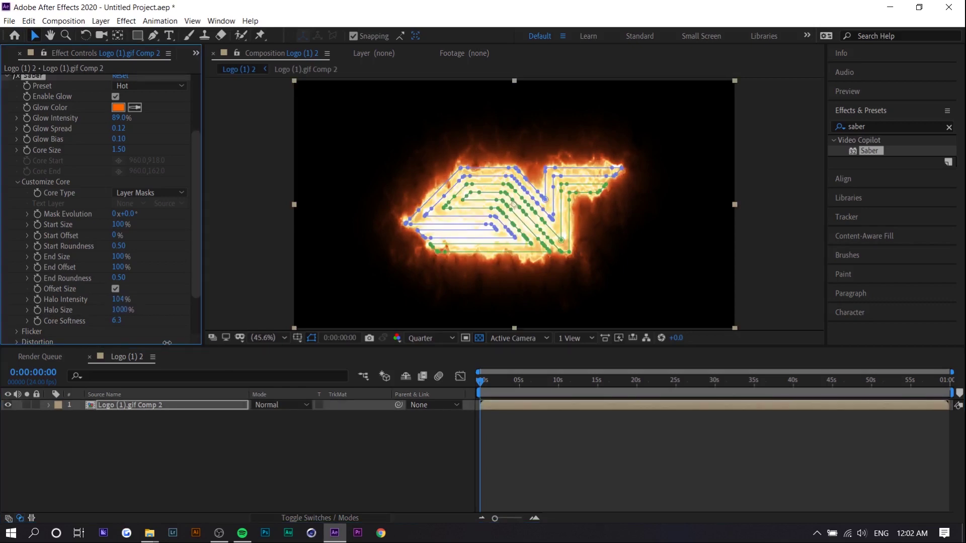
drag(26, 347, 71, 363)
Step: Reduce Start Size to 71%, Glow Intensity to 51%, and widen Glow Spread to 0.13
click(72, 364)
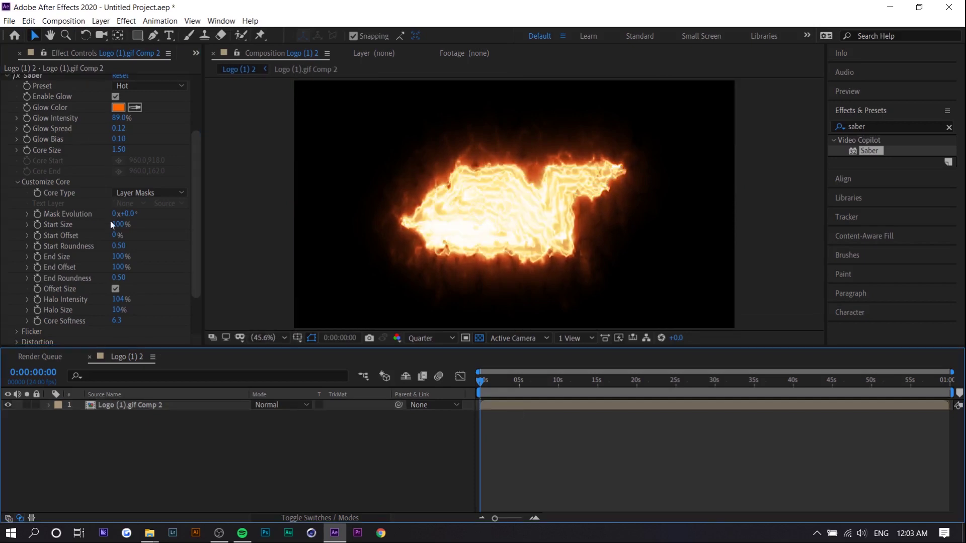
drag(111, 224, 108, 224)
click(674, 358)
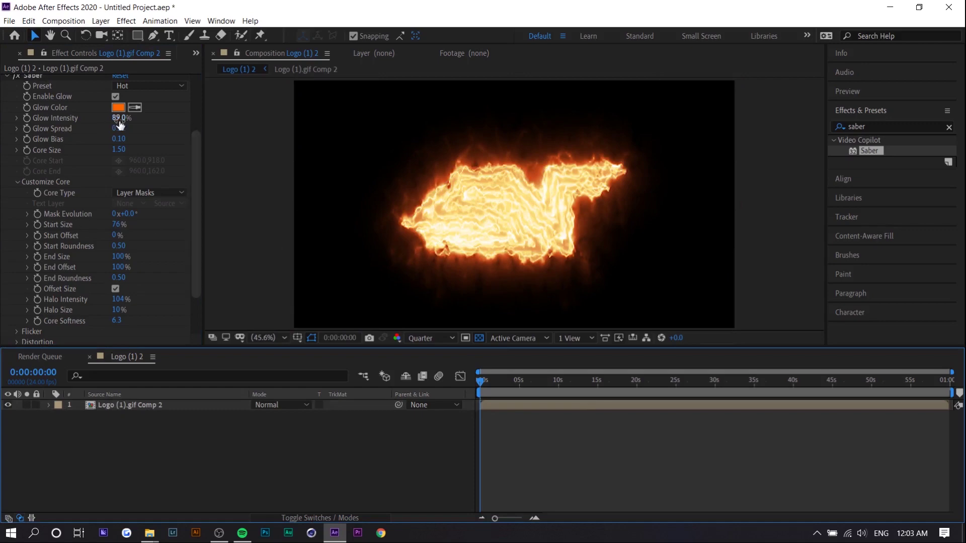
mouse_move(117, 119)
mouse_down()
mouse_move(98, 123)
mouse_move(121, 131)
mouse_up()
click(776, 447)
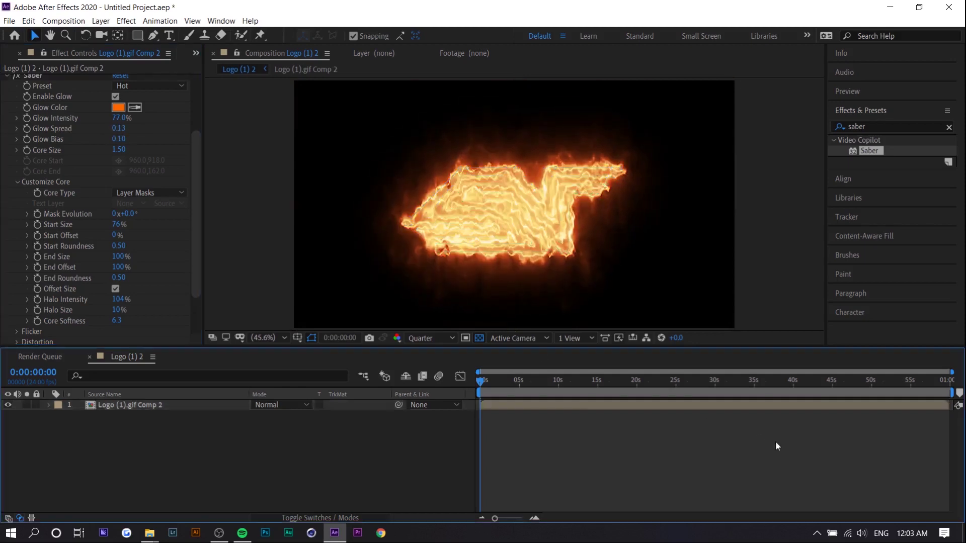
Step: Try the GhostBuster and Fog presets, settle on Myst, and preview the cyan glow
drag(509, 383, 533, 386)
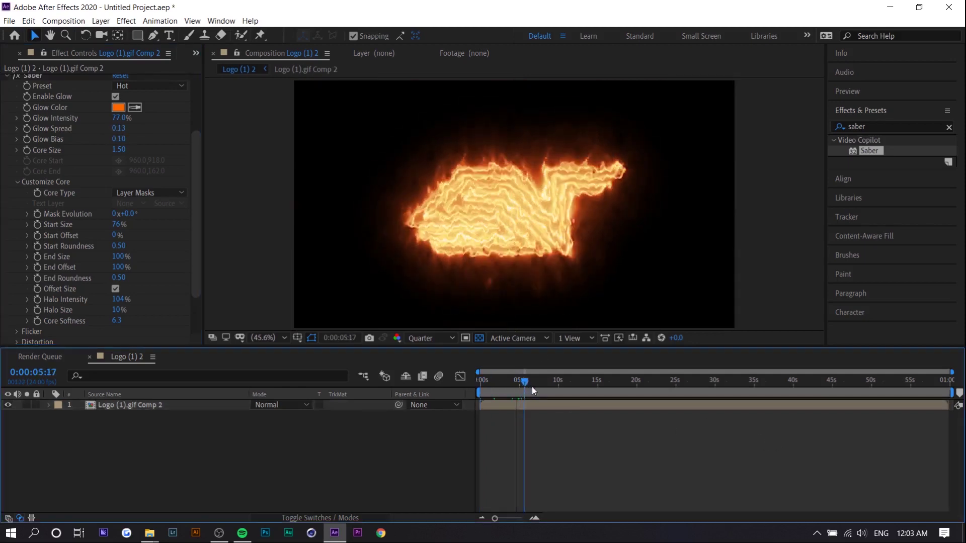
click(121, 86)
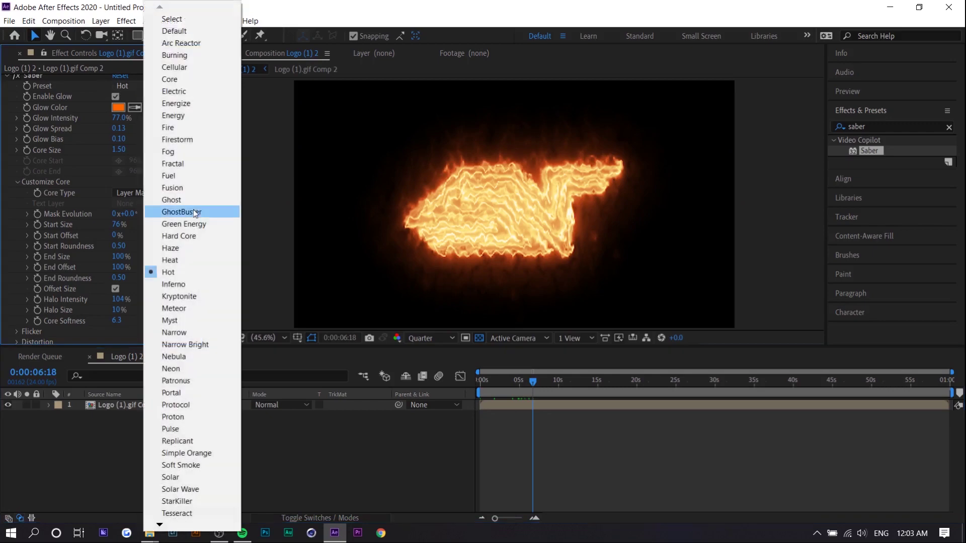
click(195, 213)
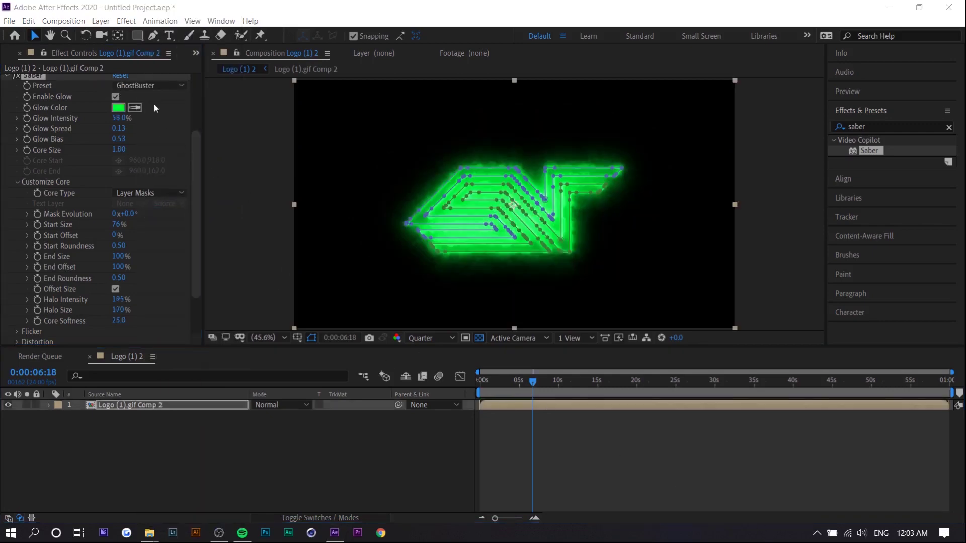
click(166, 86)
click(166, 151)
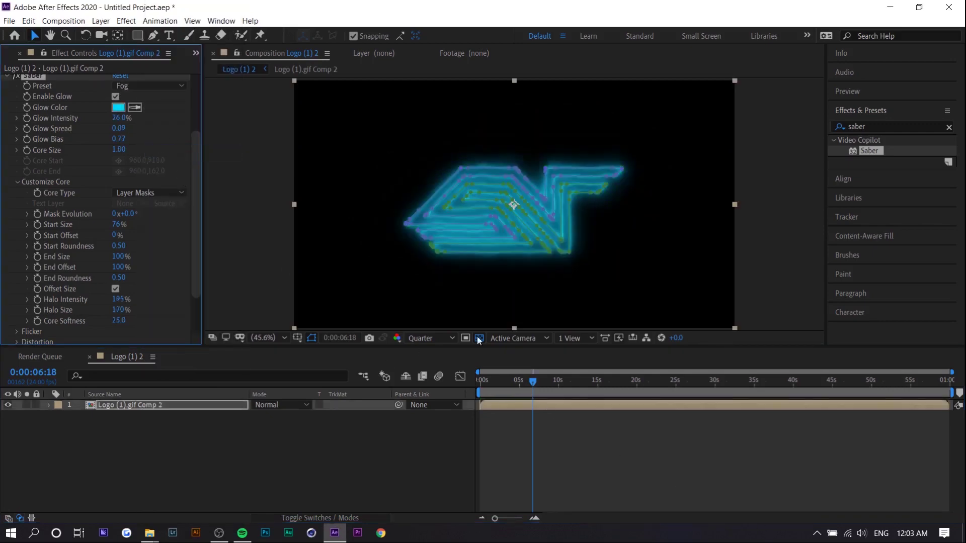
click(166, 86)
click(166, 161)
drag(534, 383, 497, 382)
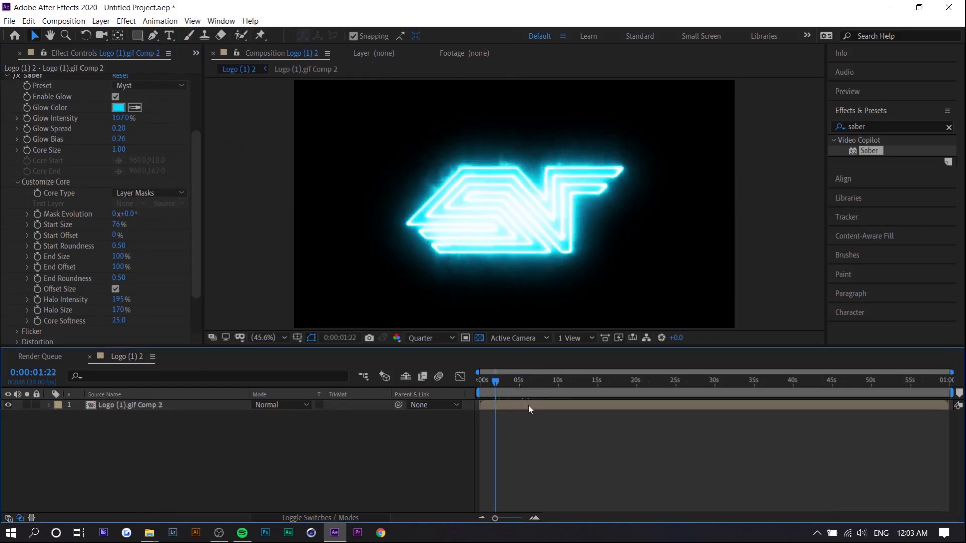
key(space)
Step: Change the Saber glow colour to pure red (FF0000)
click(119, 109)
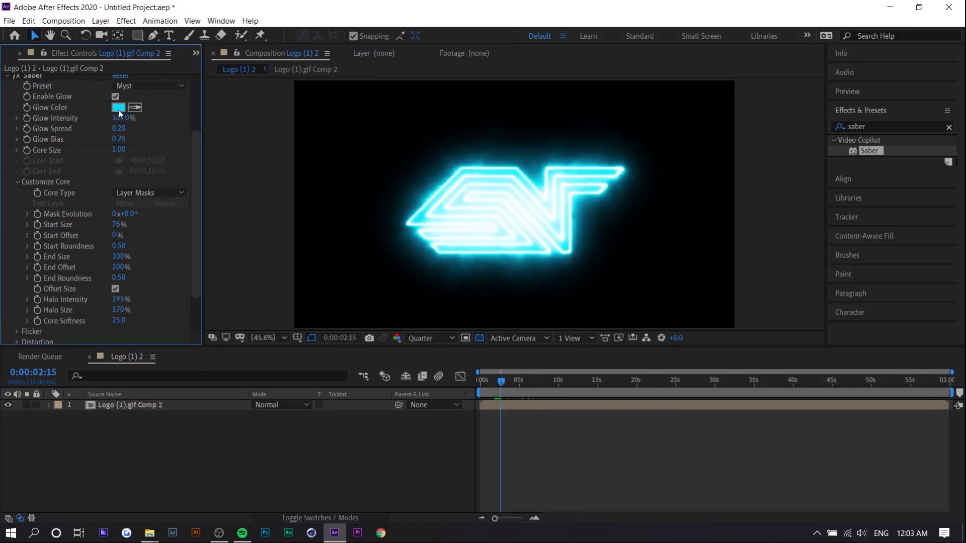
click(118, 110)
drag(553, 345, 552, 317)
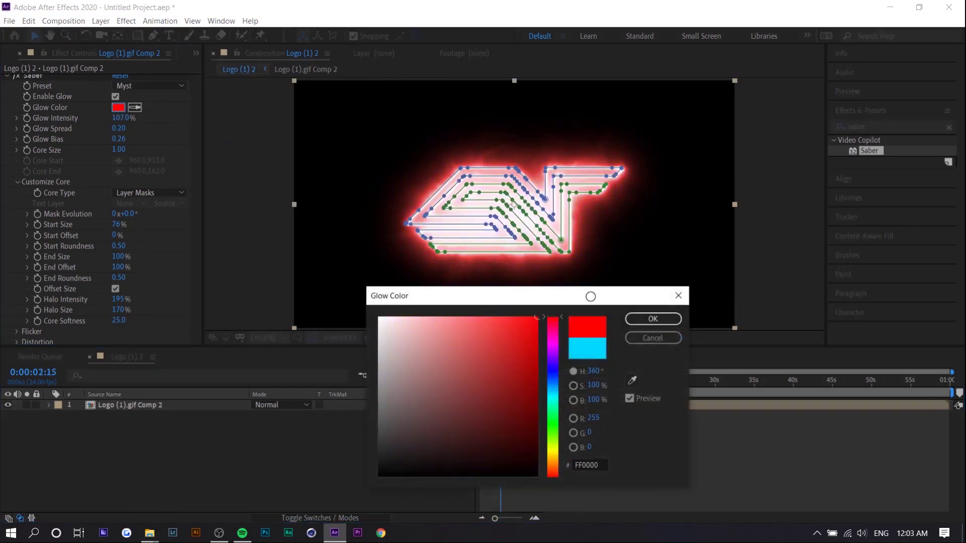
click(653, 319)
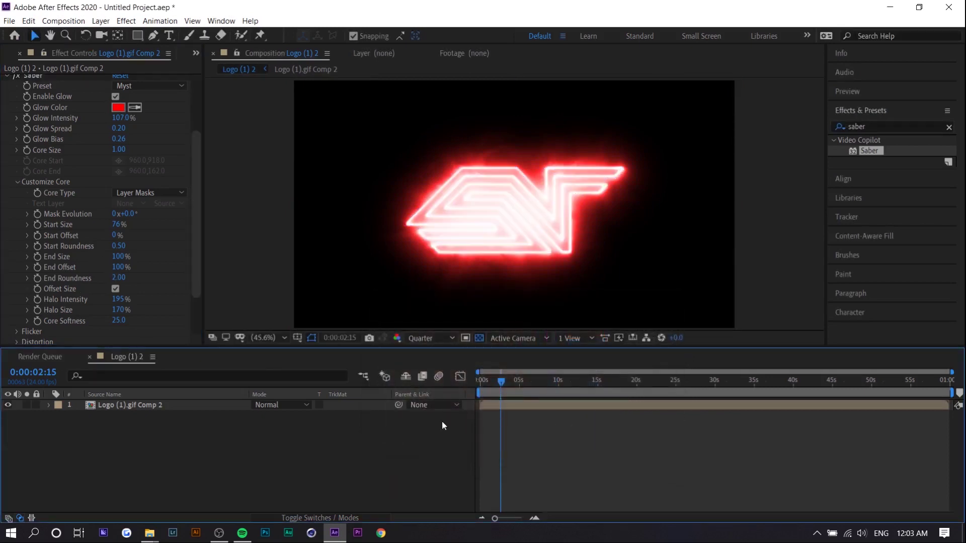
Step: Set Halo Intensity to 508% and Halo Size to 70%, then replay from the start
click(116, 288)
click(479, 381)
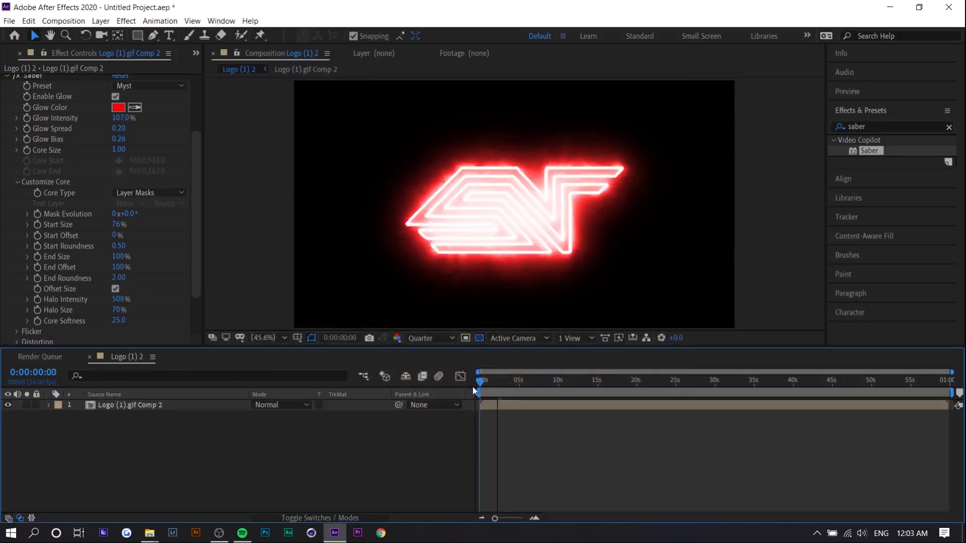
key(space)
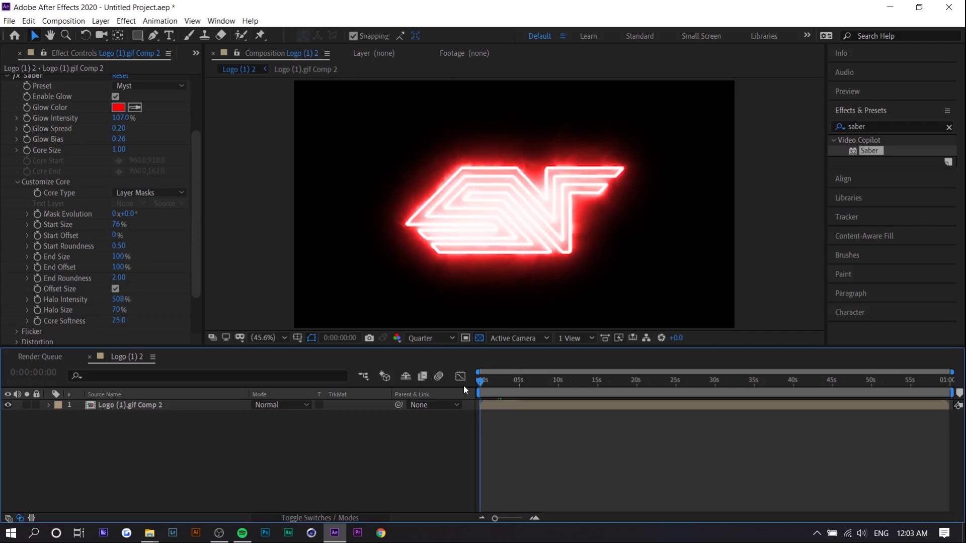
Step: Expand the layer's Effects > Saber > Customize Core properties in the timeline
click(49, 405)
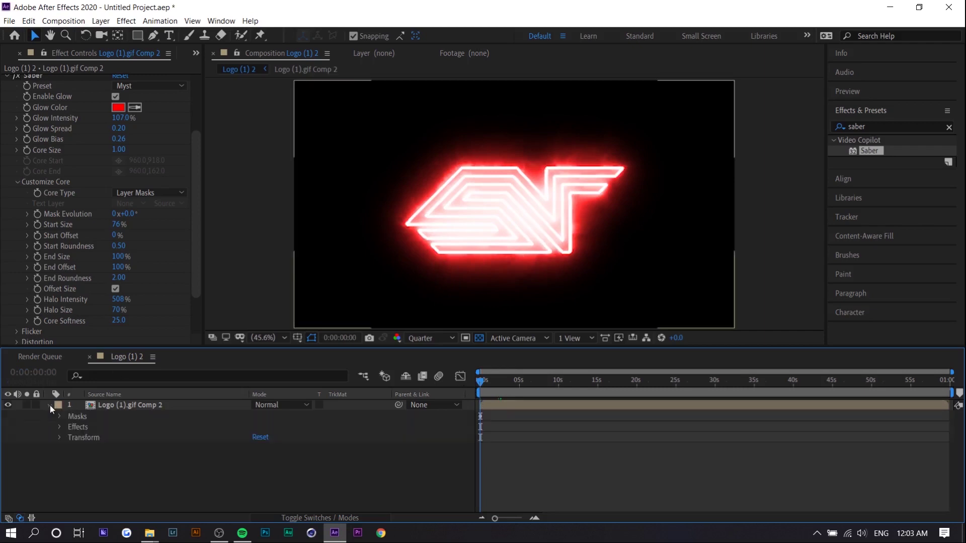
click(59, 427)
click(72, 449)
scroll(82, 479, down, 1)
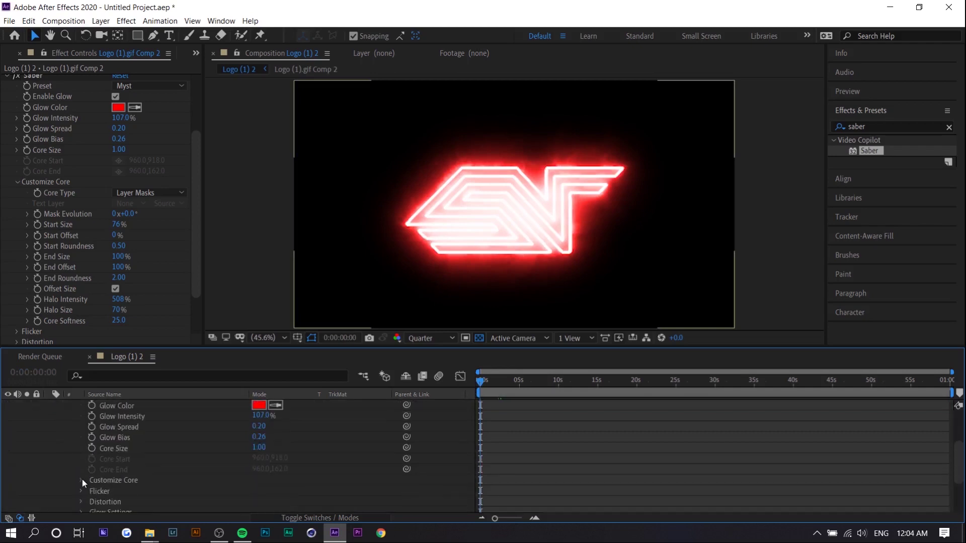
scroll(83, 452, down, 1)
click(81, 449)
scroll(86, 456, down, 2)
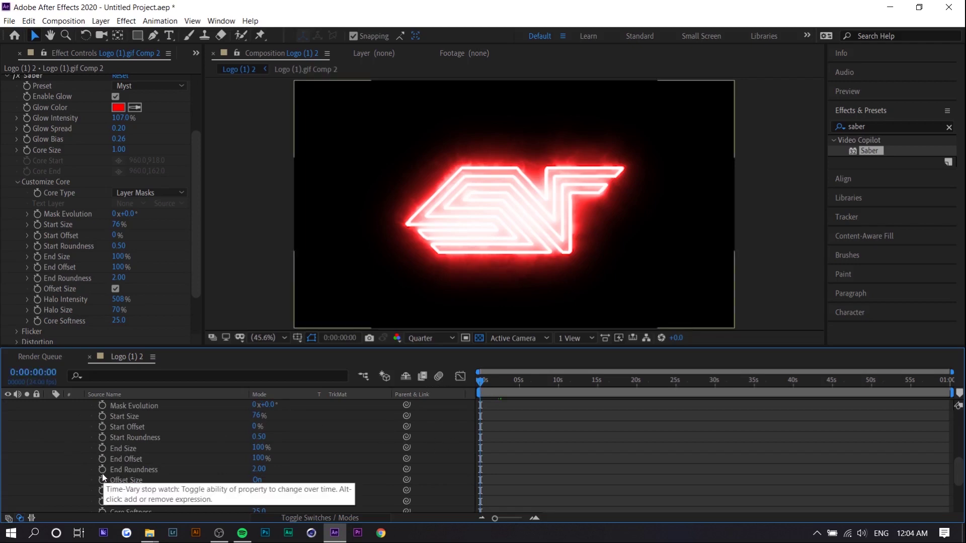
Step: Keyframe Saber's End Offset, setting it to 0% at the start
click(102, 460)
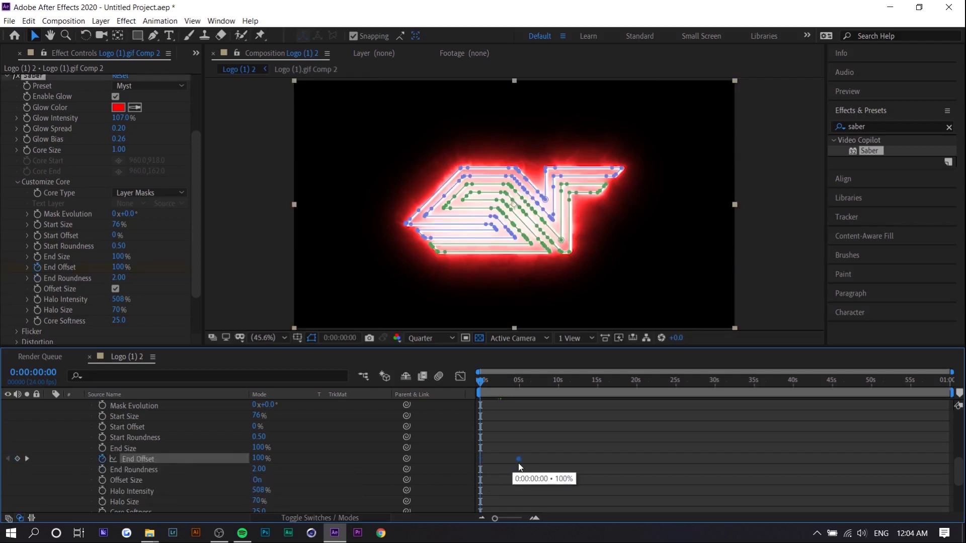
click(558, 461)
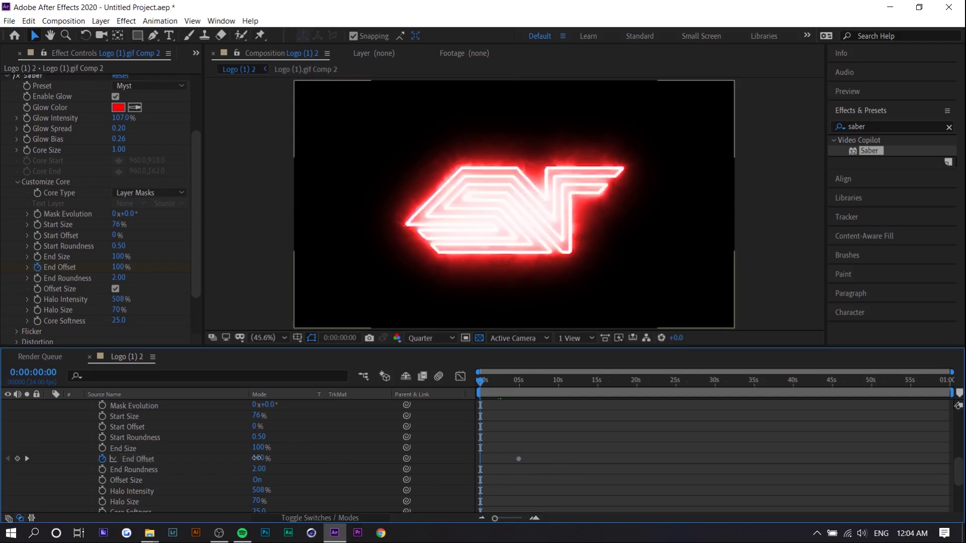
drag(257, 458, 237, 458)
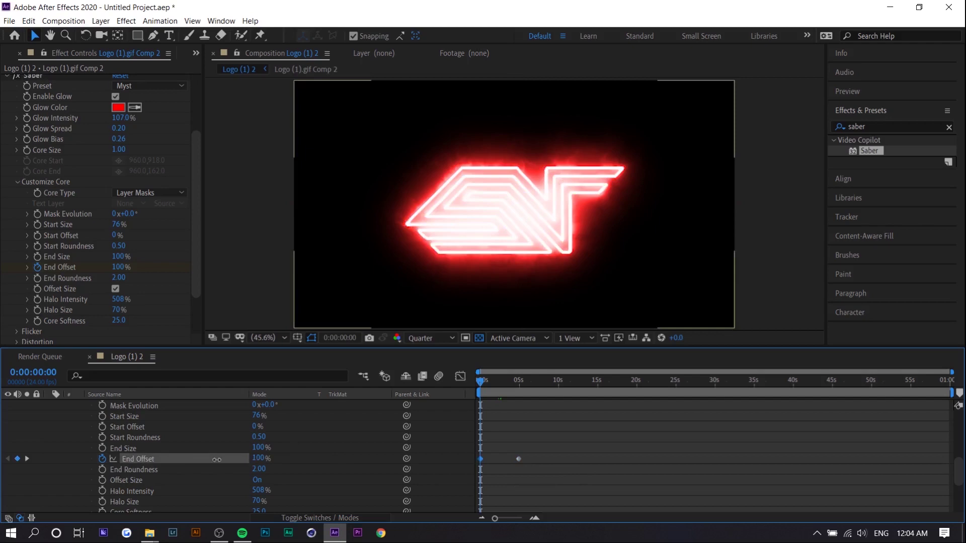
click(575, 441)
key(space)
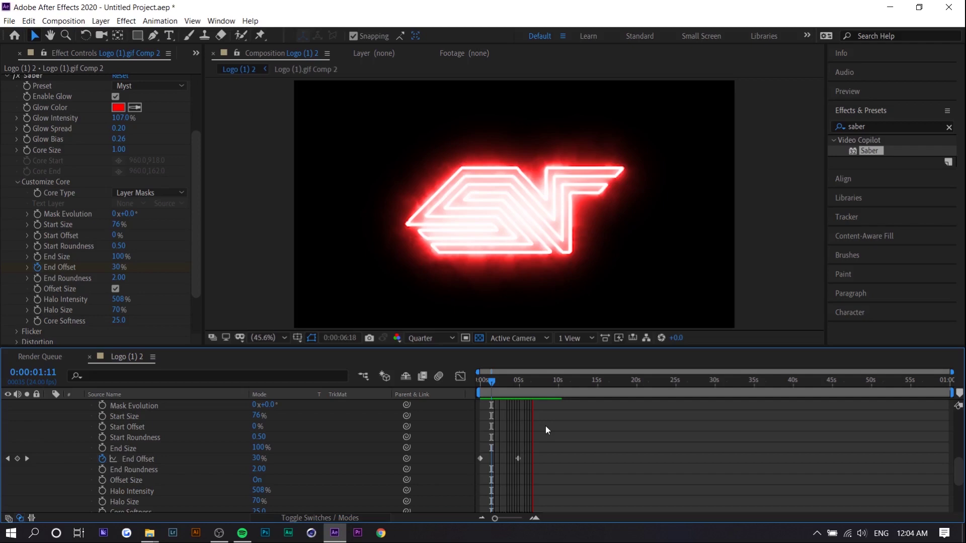
click(511, 387)
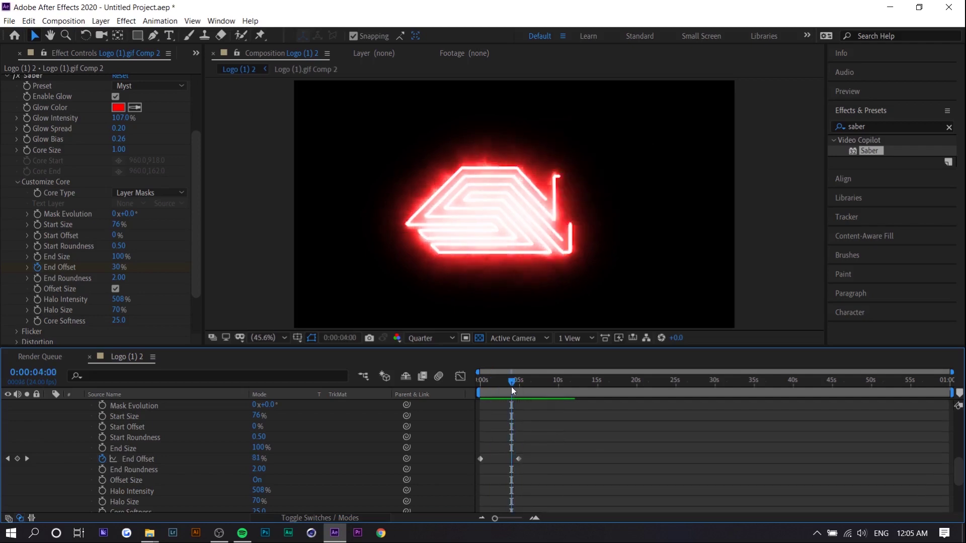
key(space)
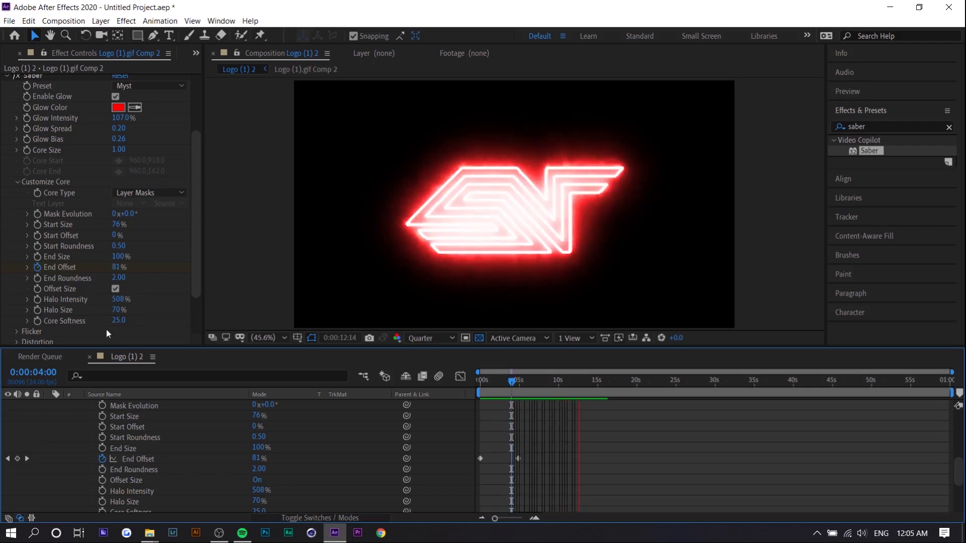
Step: Lower Glow Intensity Multi from 65.00 to 52.40 and preview around three seconds
scroll(106, 330, down, 1)
scroll(16, 321, down, 1)
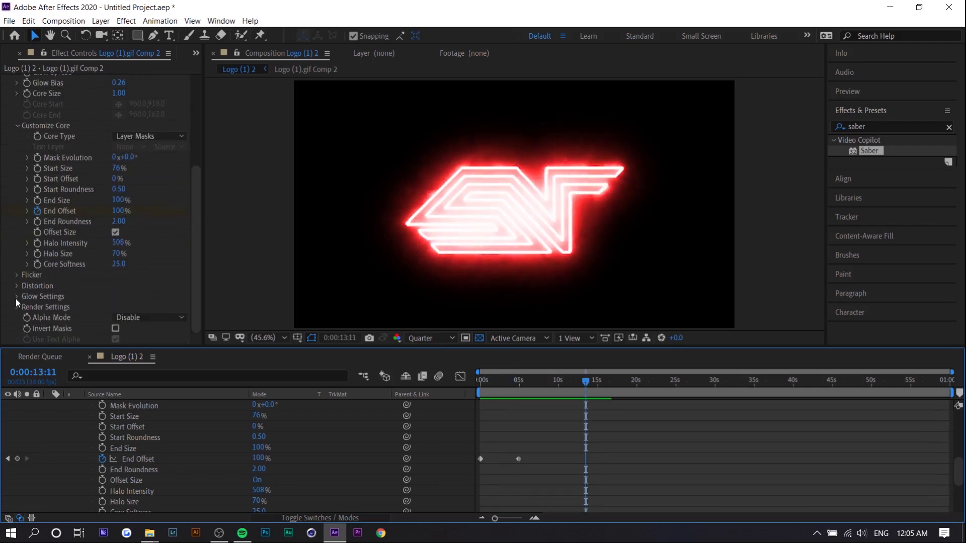
click(16, 296)
scroll(17, 262, down, 3)
drag(111, 236, 53, 244)
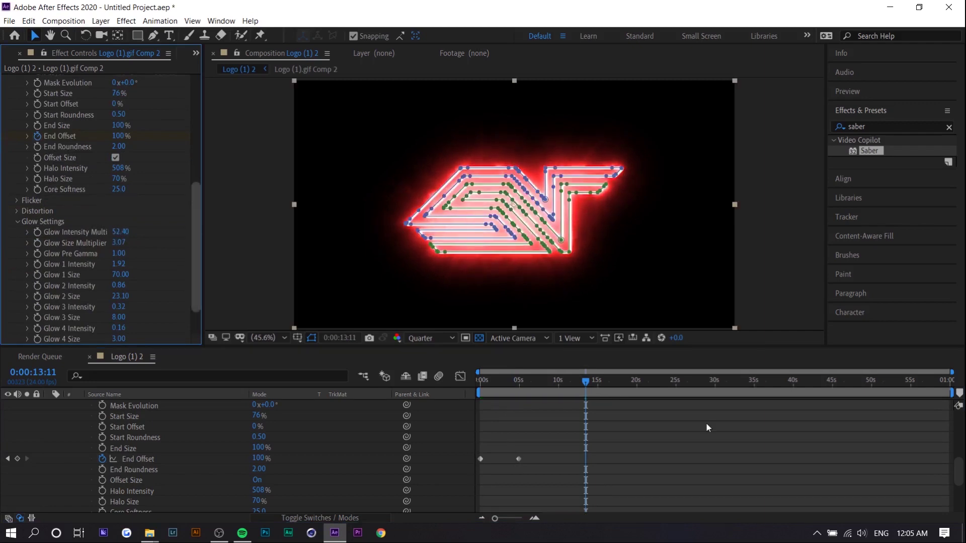
click(705, 423)
key(space)
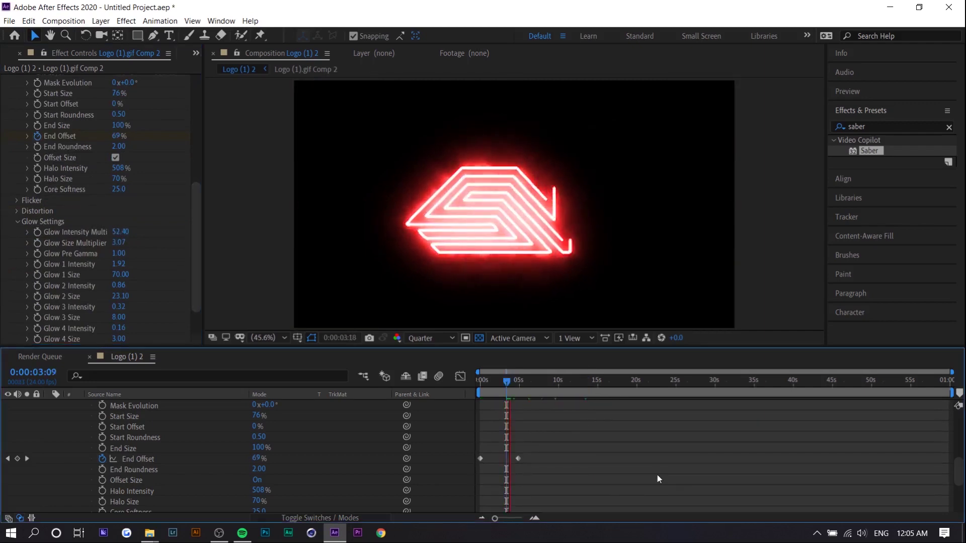